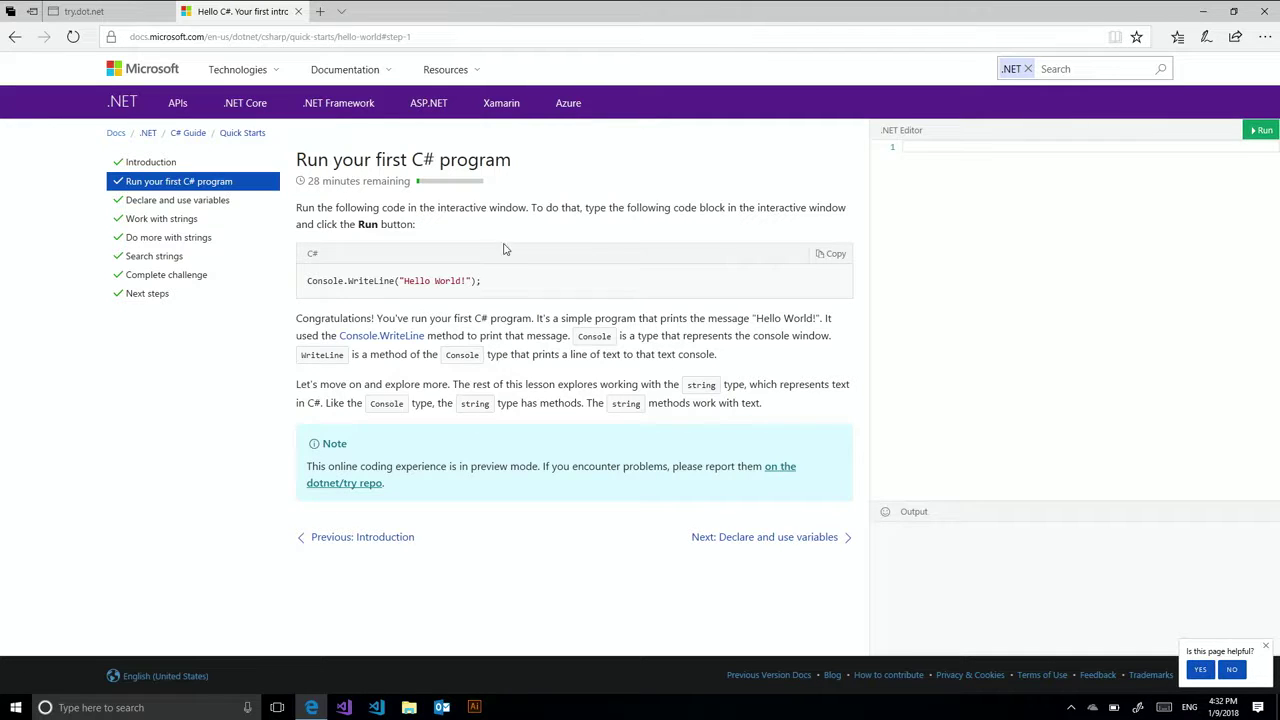
Paste and run Console.WriteLine("Hello World!") in the .NET editor, then open Declare and use variables.
{"action": "left_click", "coordinate": [830, 253]}
{"action": "left_click", "coordinate": [830, 253]}
{"action": "key", "text": "ctrl+v"}
{"action": "left_click", "coordinate": [1260, 131]}
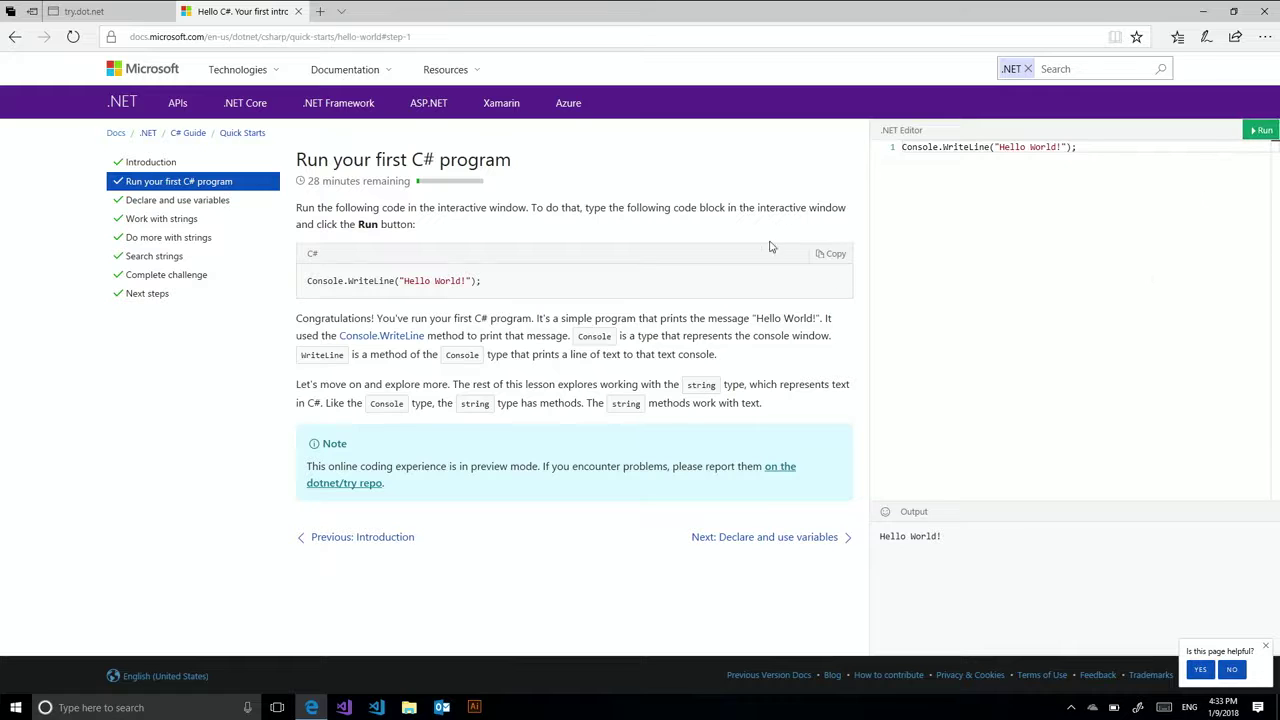
{"action": "left_click", "coordinate": [178, 200]}
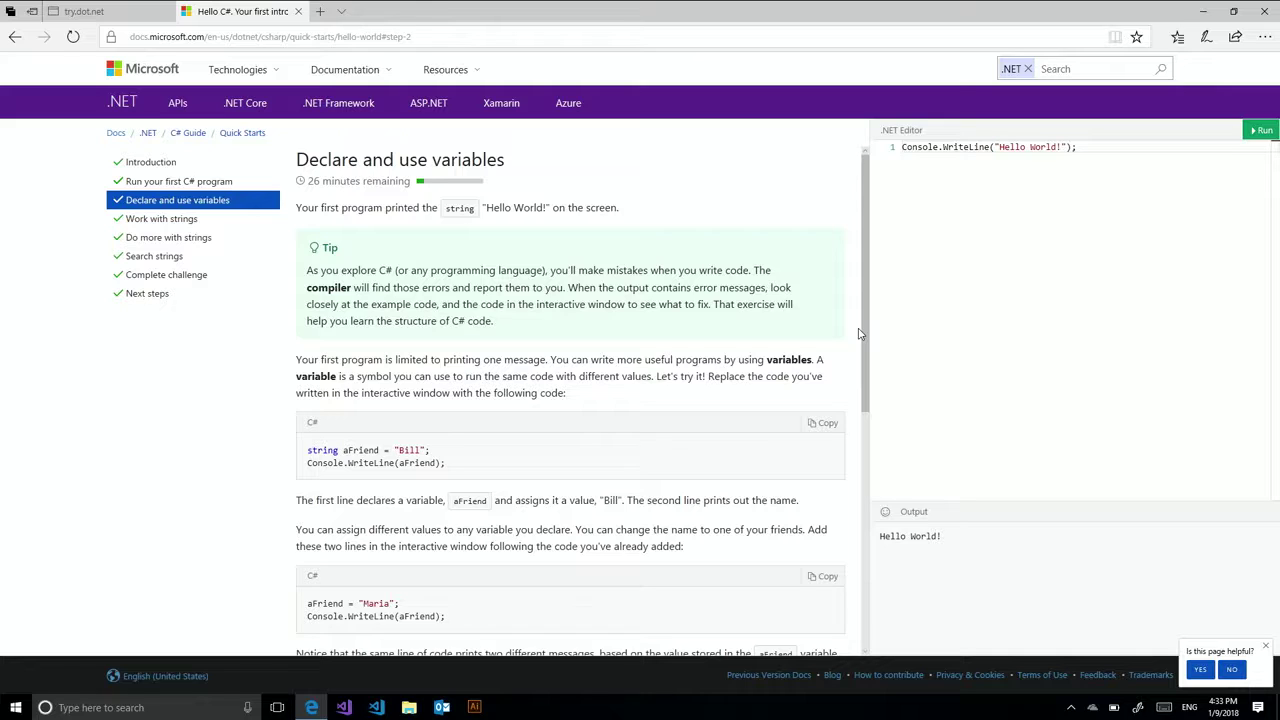
Switch to the try.dot.net page showing the Fibonacci program that prints twenty numbers.
{"action": "left_click", "coordinate": [862, 331]}
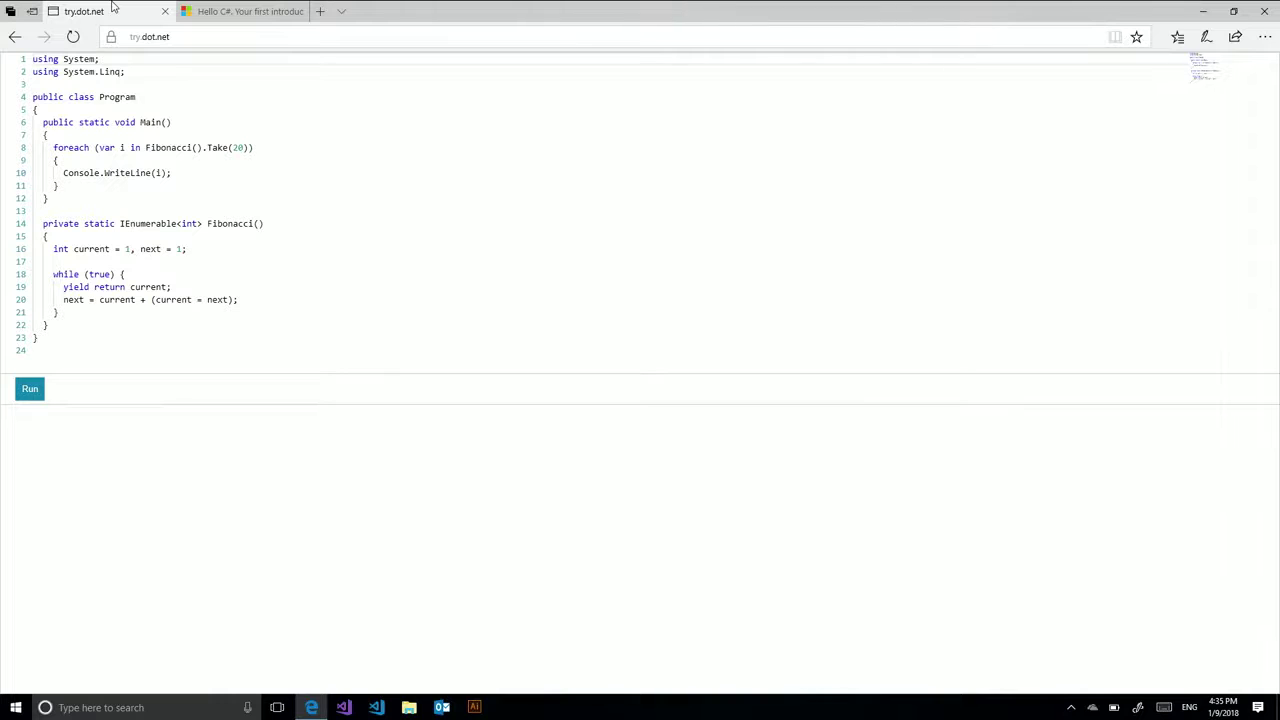
{"action": "left_click", "coordinate": [240, 11]}
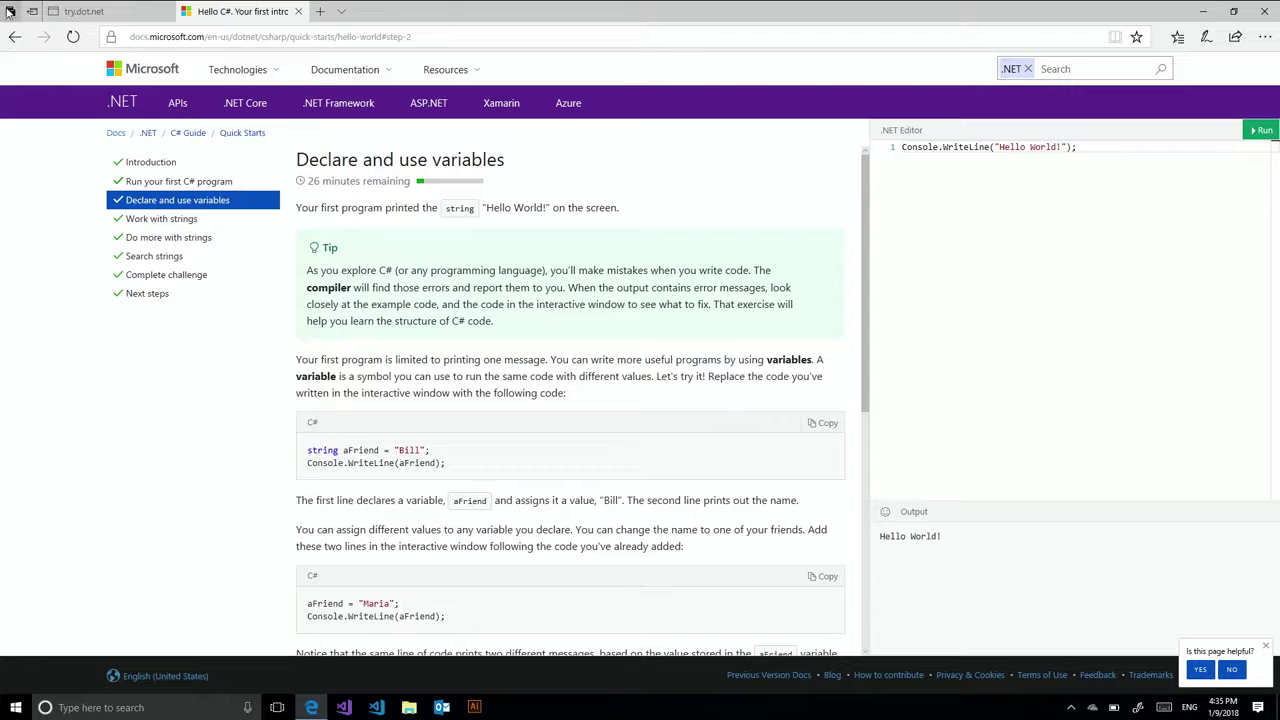
{"action": "mouse_move", "coordinate": [84, 11]}
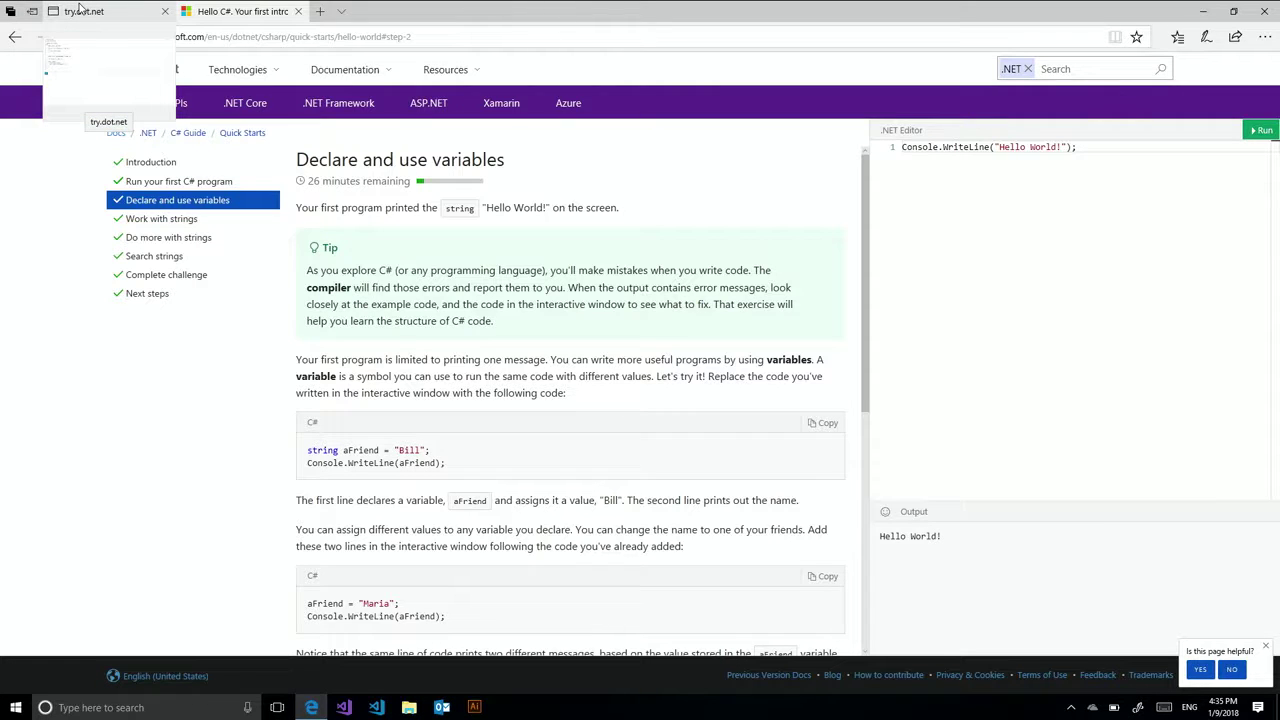
{"action": "left_click", "coordinate": [79, 7]}
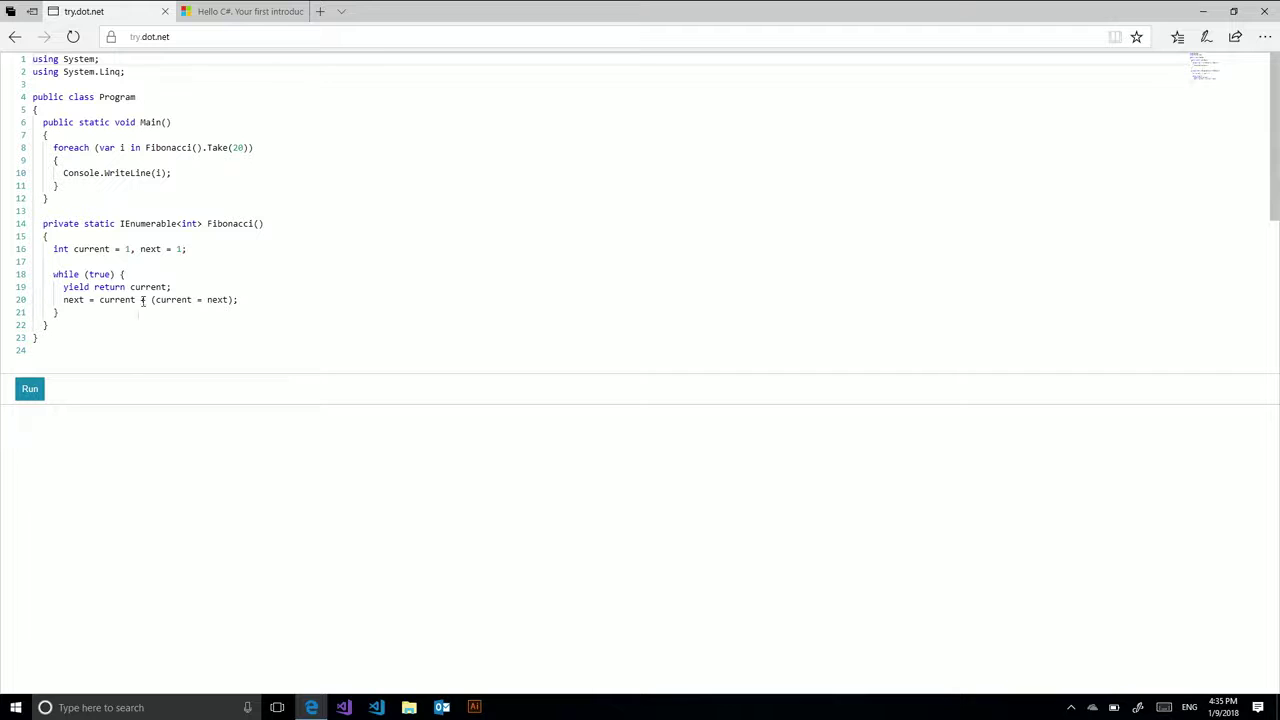
{"action": "left_click", "coordinate": [208, 37]}
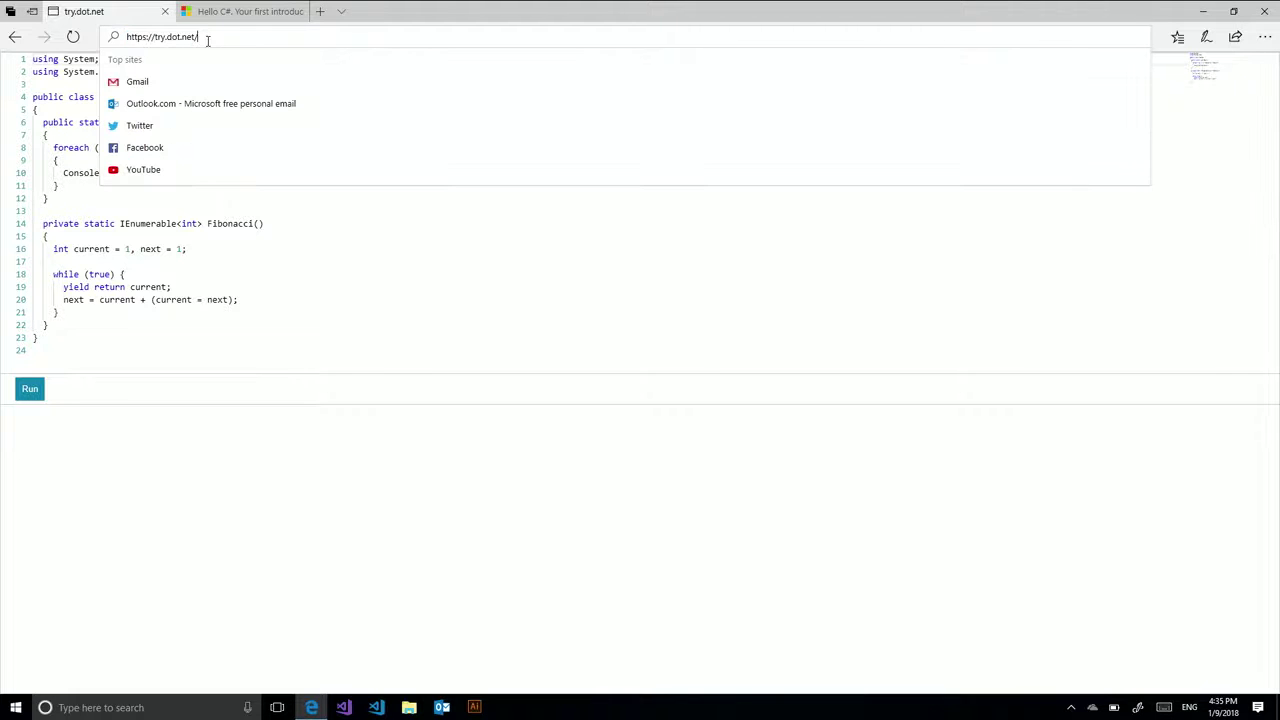
{"action": "type", "text": "docs"}
Load the Try .NET docs page and run its Console.WriteLine("something new") sample source.
{"action": "key", "text": "Return"}
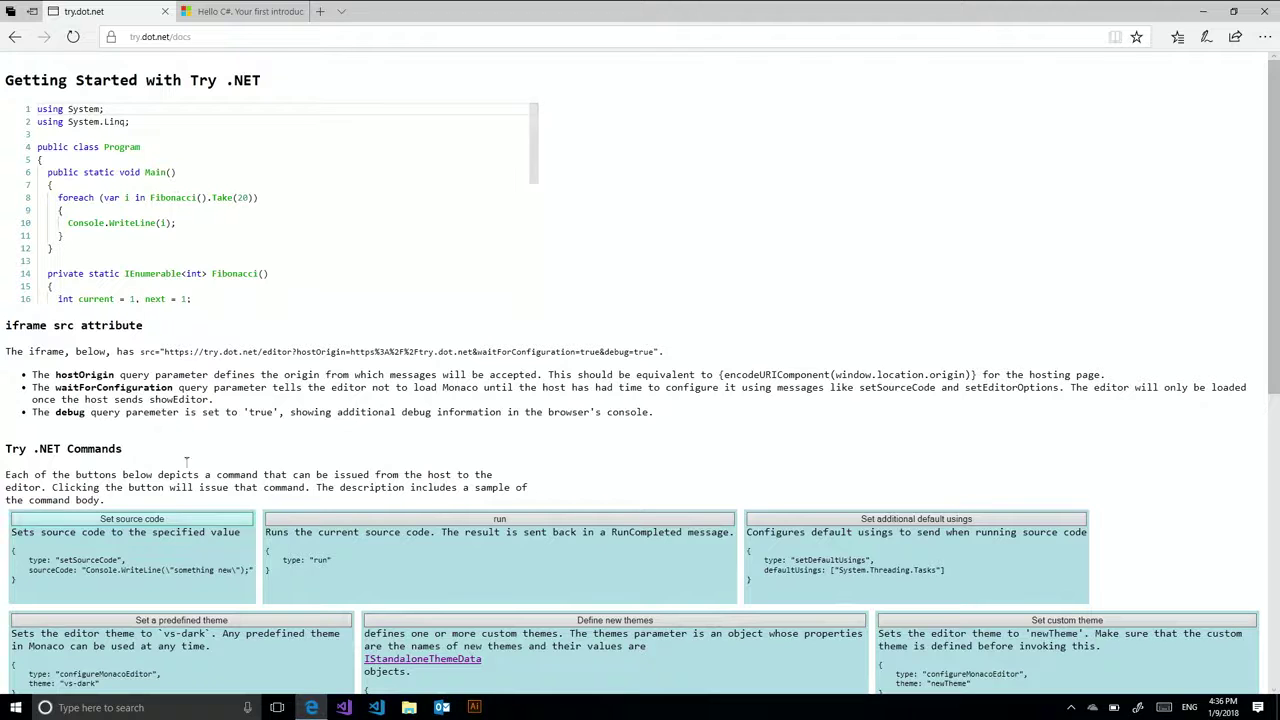
{"action": "left_click", "coordinate": [169, 519]}
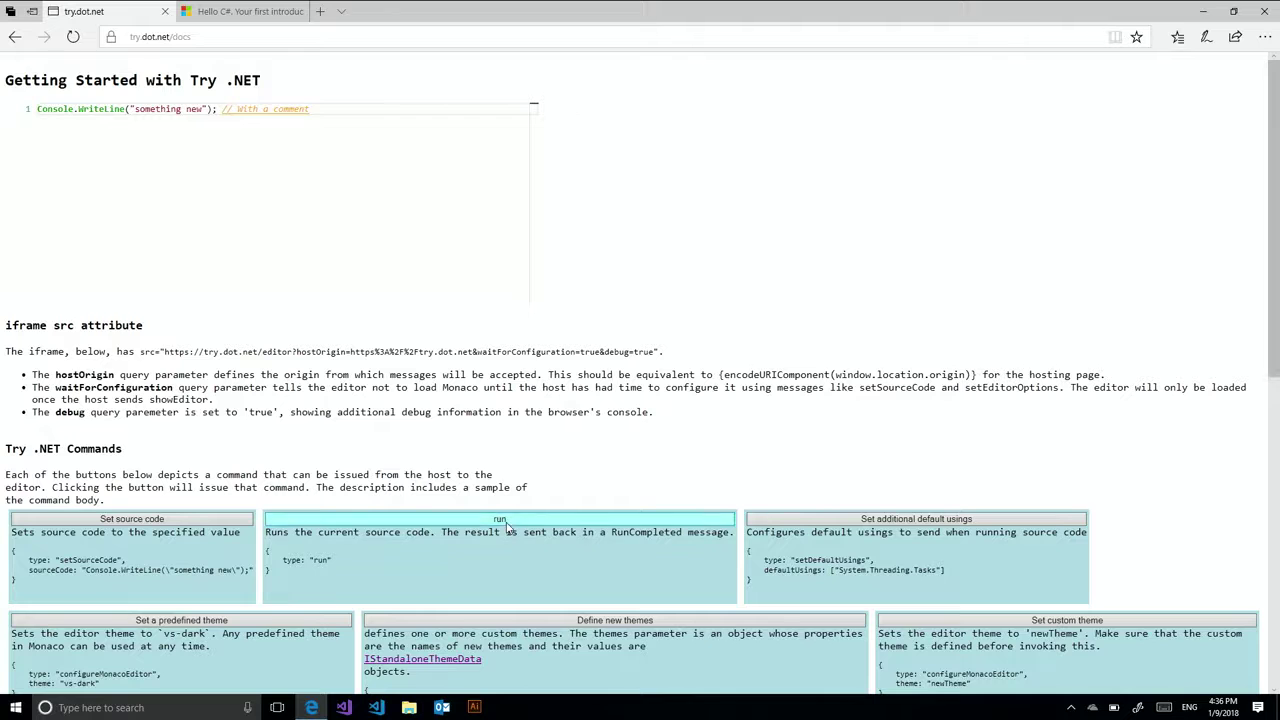
{"action": "scroll", "coordinate": [760, 505], "scroll_direction": "down", "scroll_amount": 10}
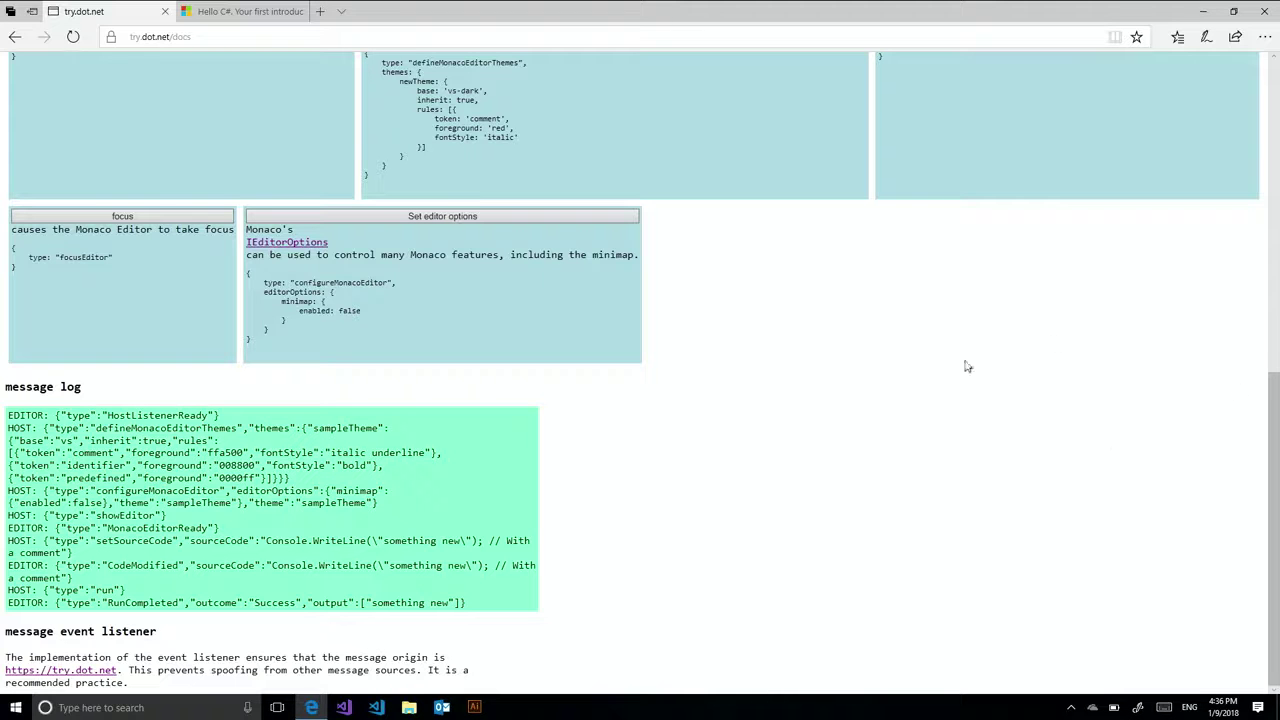
{"action": "scroll", "coordinate": [898, 365], "scroll_direction": "up", "scroll_amount": 5}
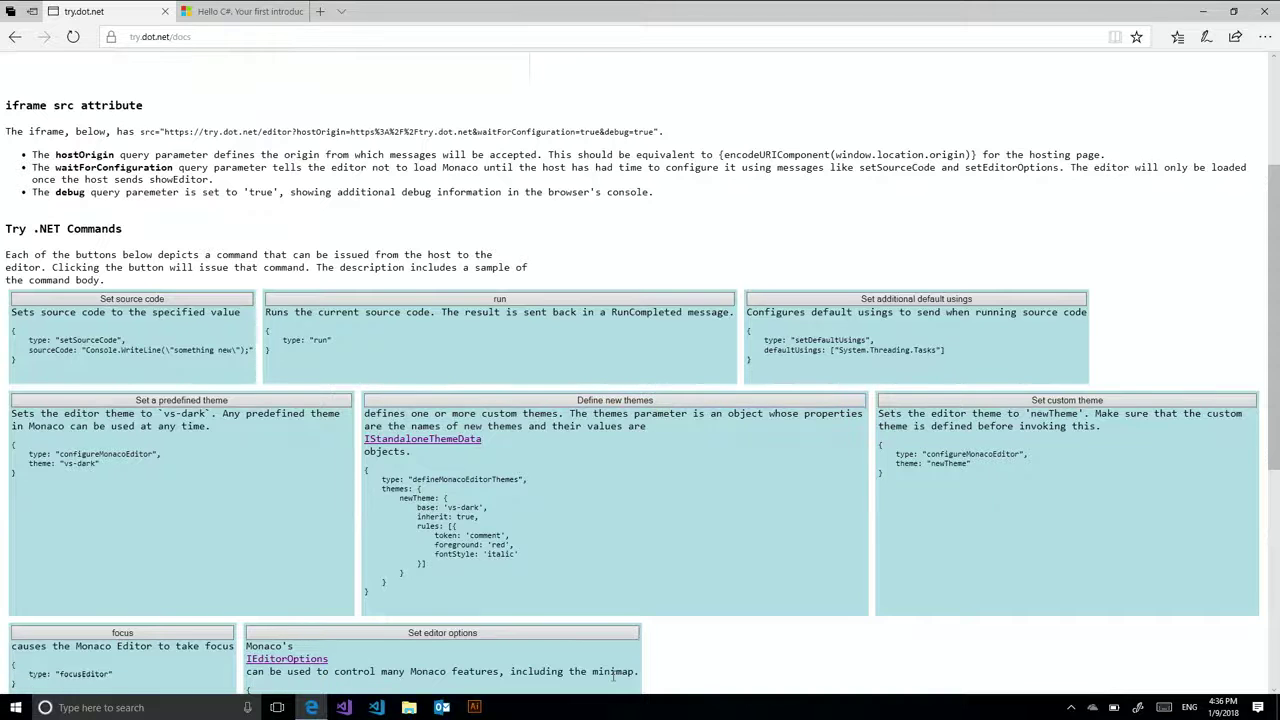
{"action": "scroll", "coordinate": [618, 600], "scroll_direction": "up", "scroll_amount": 3}
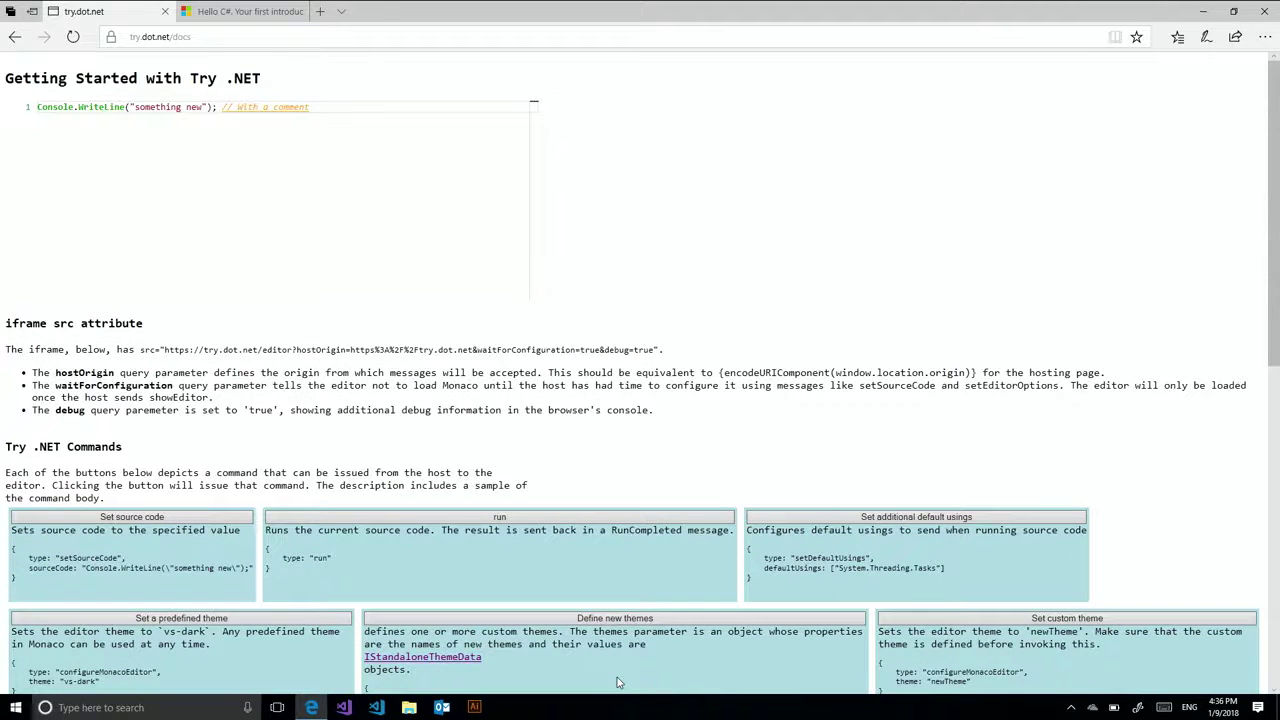